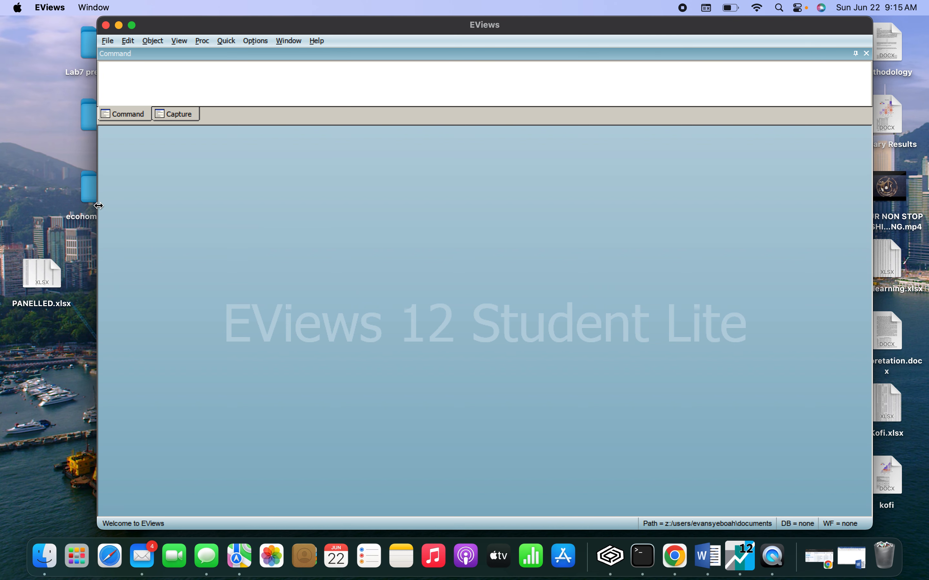
Step: Start a file import and browse to the Data folder on the Desktop
left_click_drag(98, 205, 63, 206)
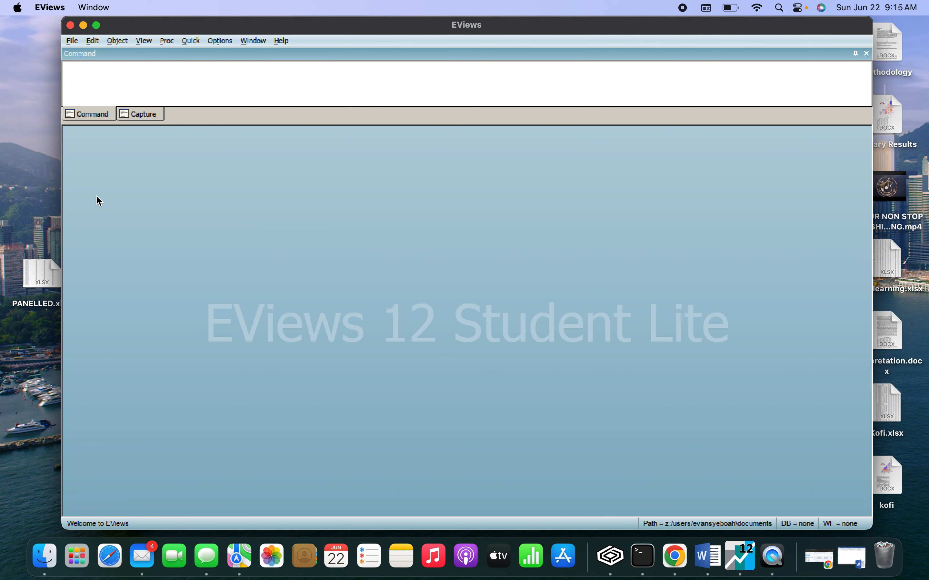
left_click(74, 41)
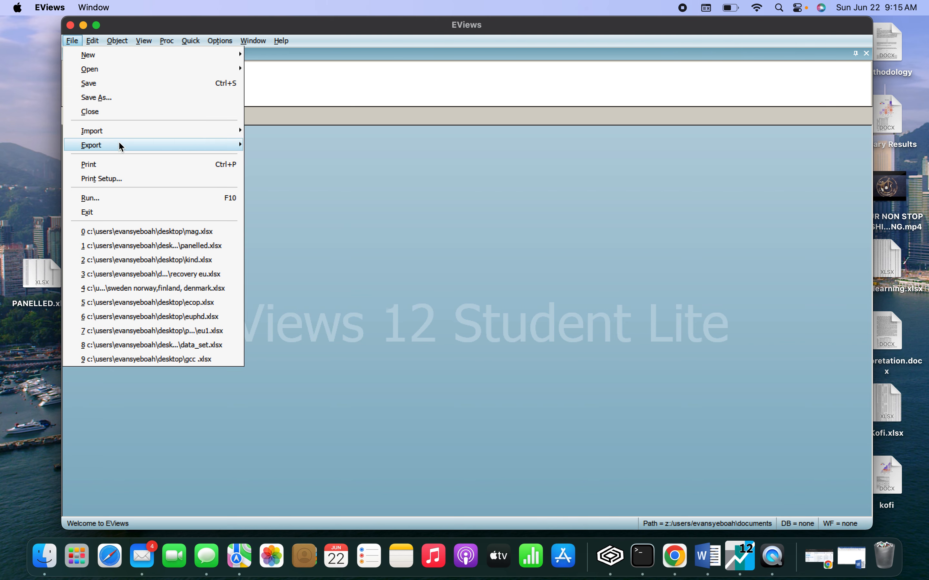
mouse_move(228, 131)
left_click(291, 132)
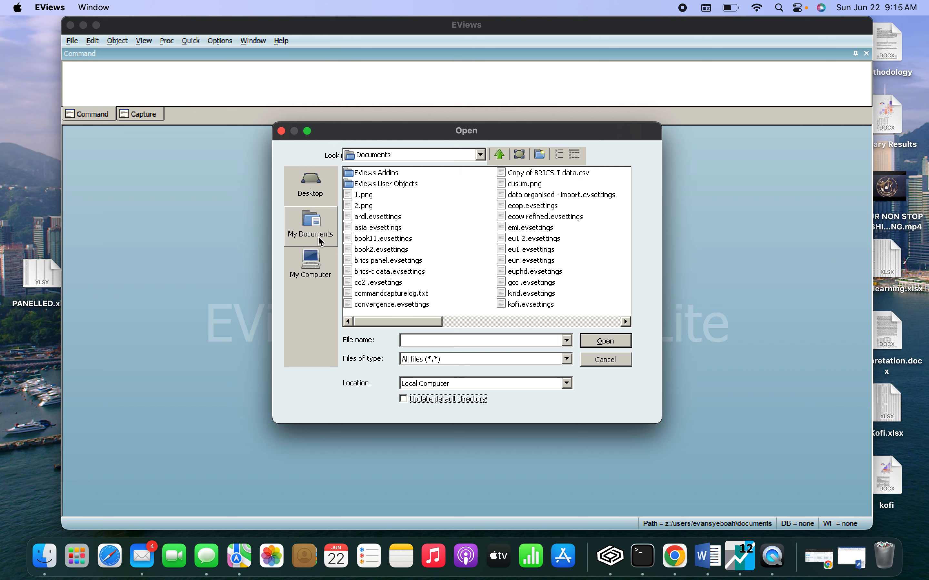
left_click(321, 279)
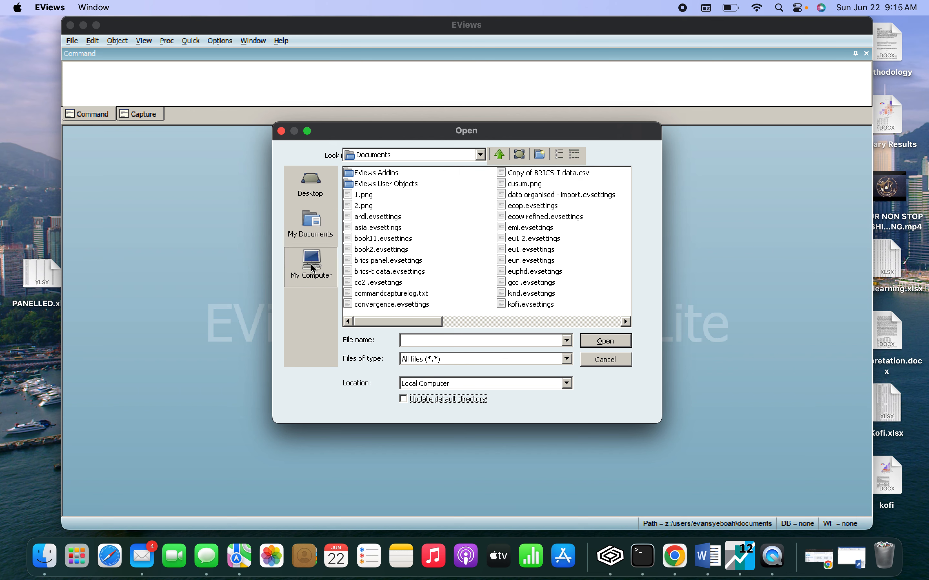
left_click(320, 229)
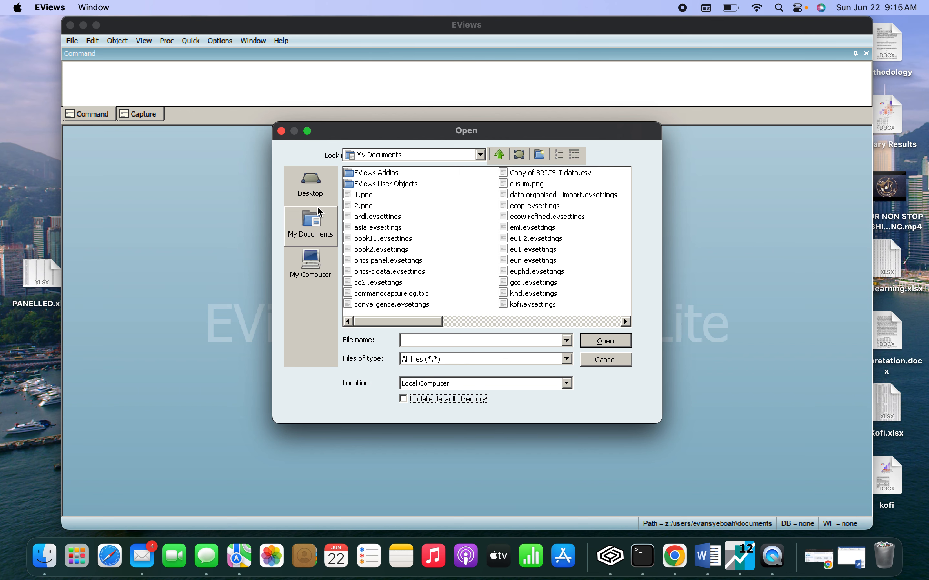
left_click(311, 180)
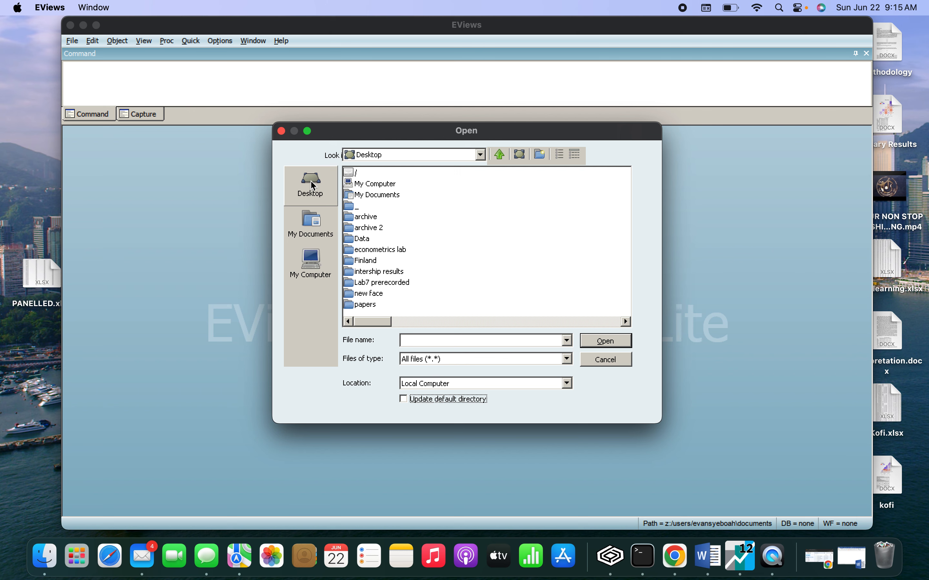
double_click(363, 239)
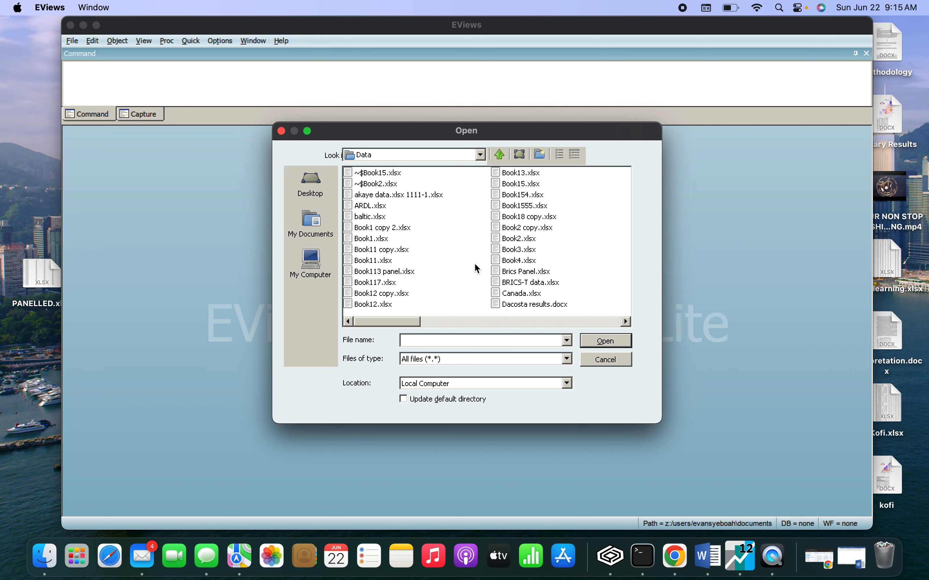
Step: Choose ARDL.xlsx from the Data folder as the file to import
left_click(627, 323)
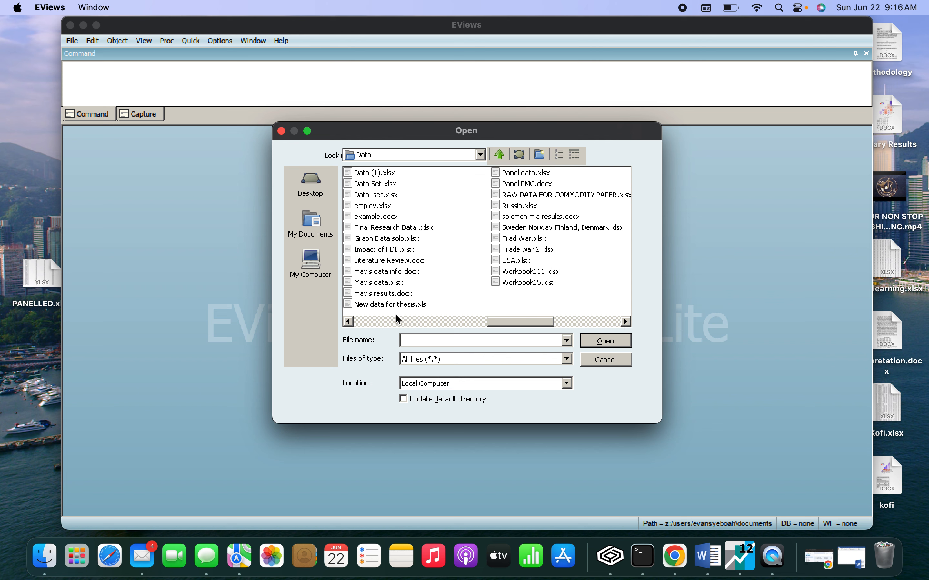
left_click(628, 323)
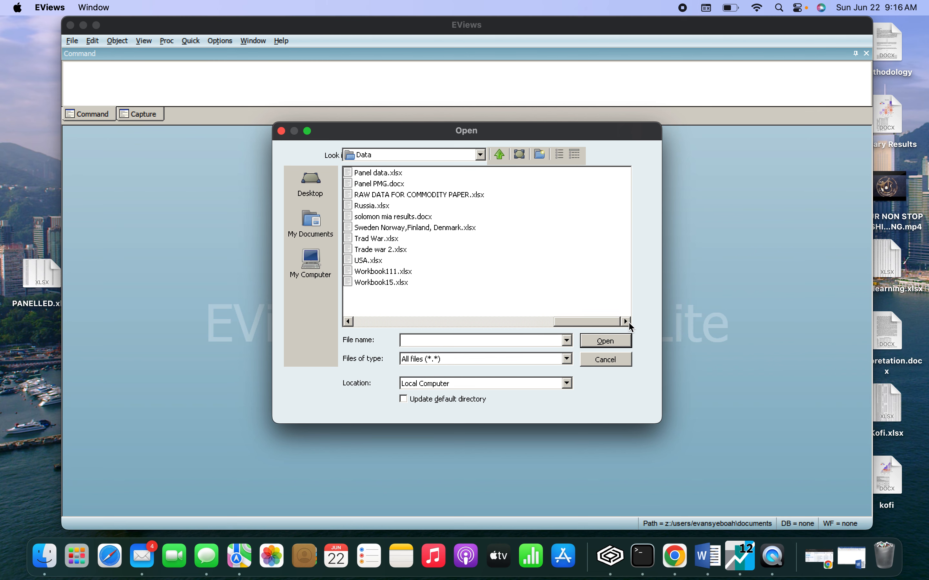
left_click(349, 322)
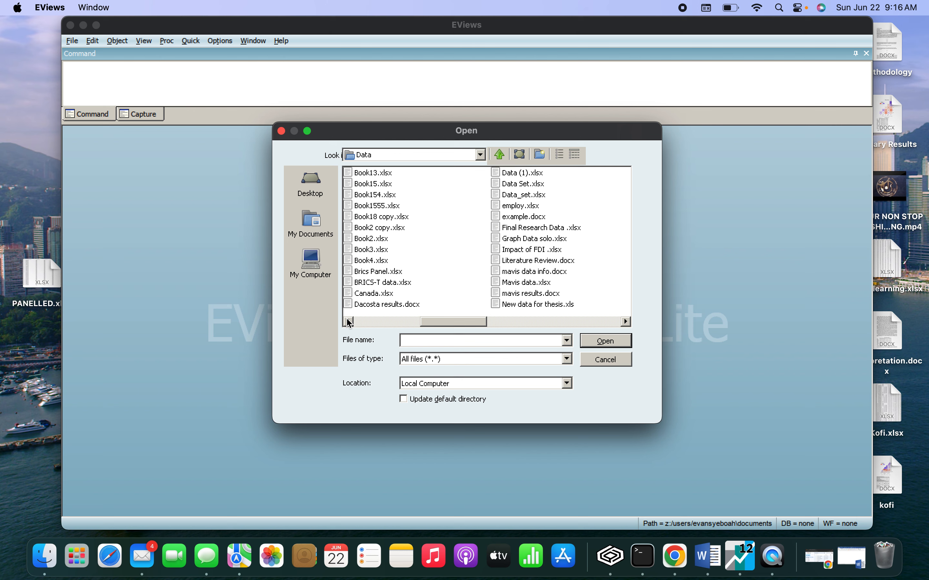
left_click(349, 322)
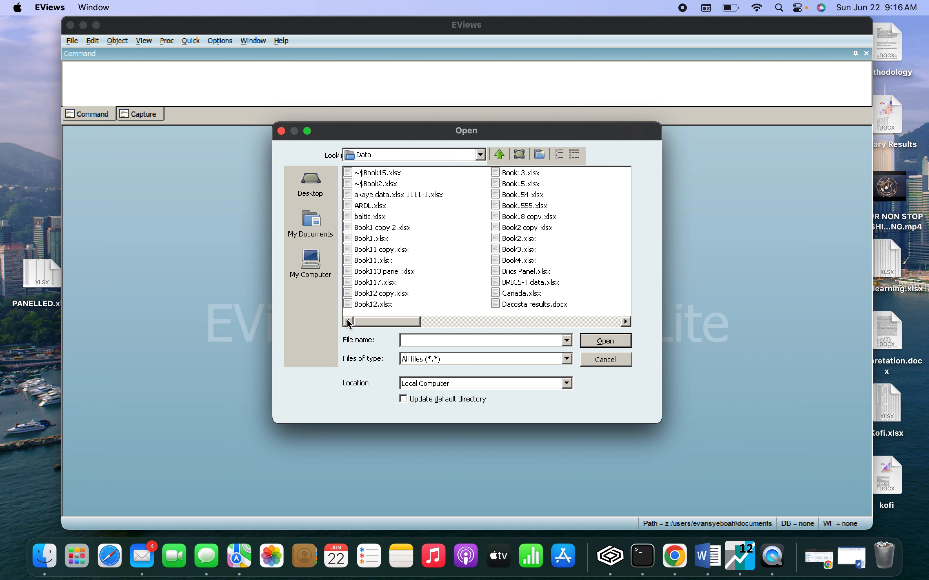
left_click(371, 207)
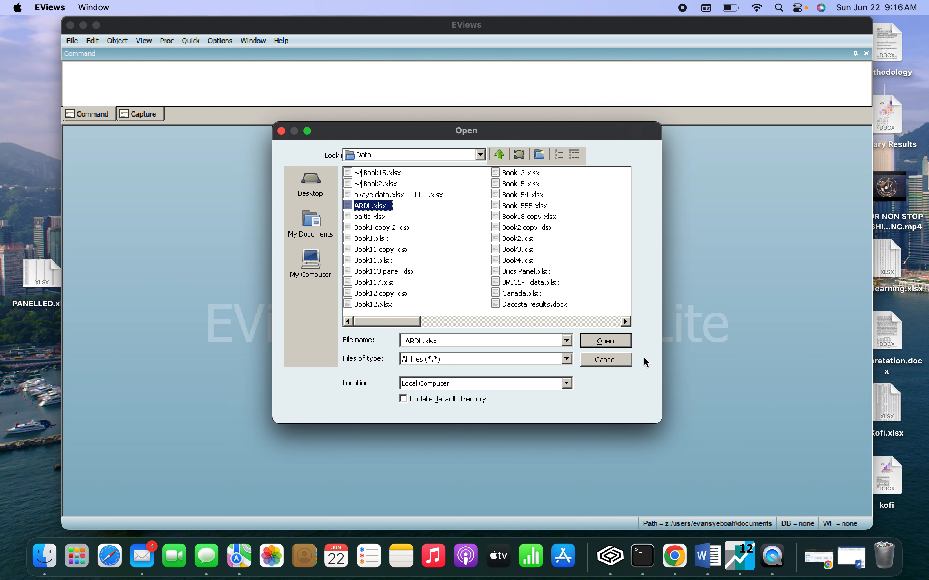
left_click(616, 345)
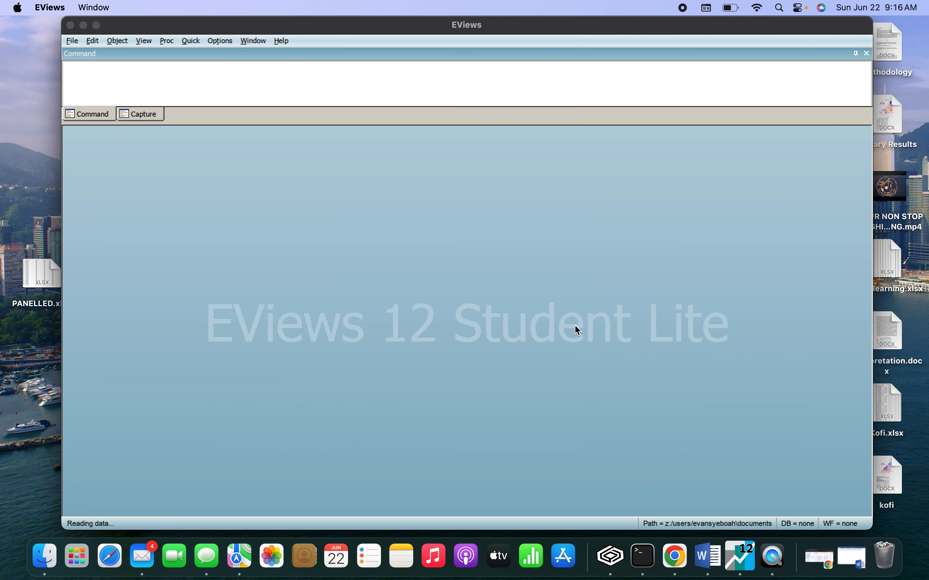
Step: Finish the Excel import into a new workfile dated by the year series, without linking the series to the external source
left_click(555, 398)
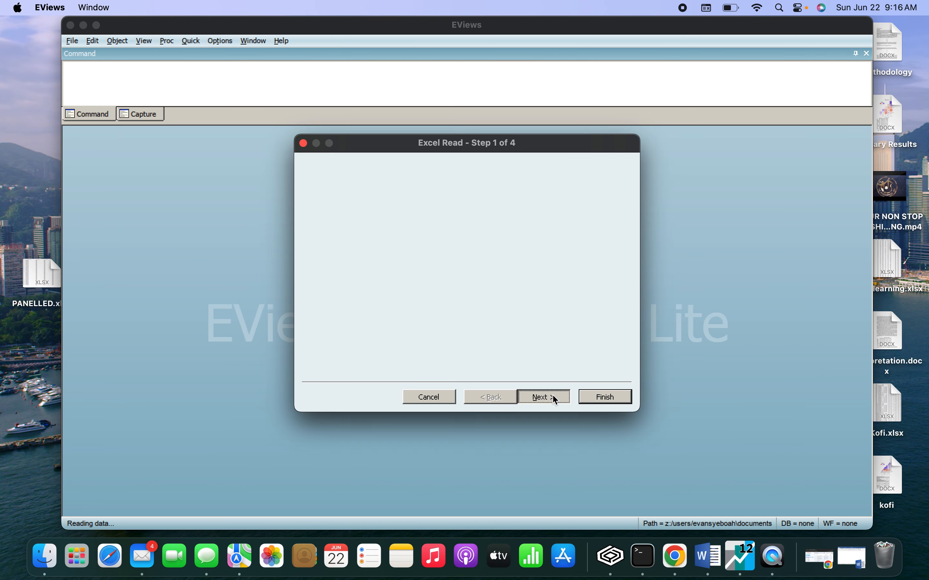
left_click(553, 396)
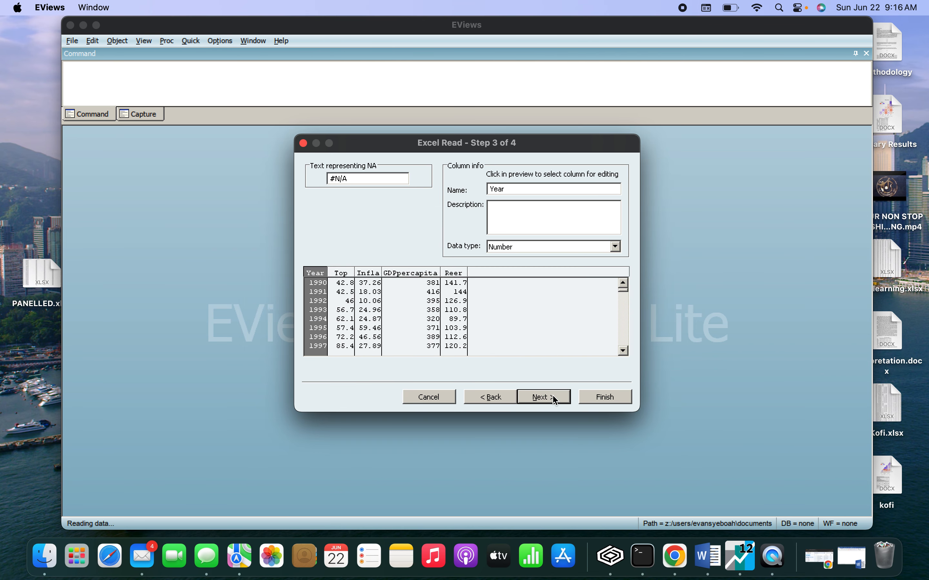
left_click(554, 398)
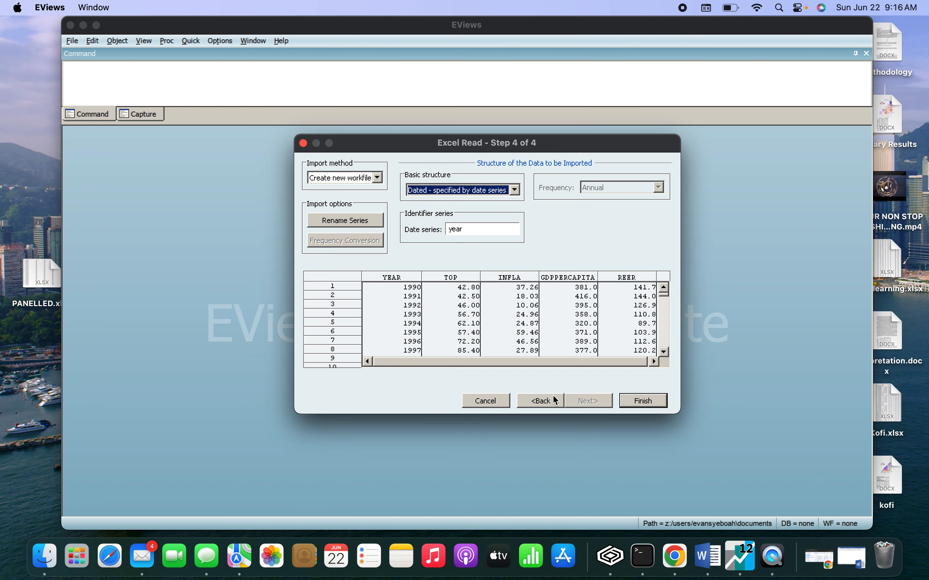
left_click(648, 402)
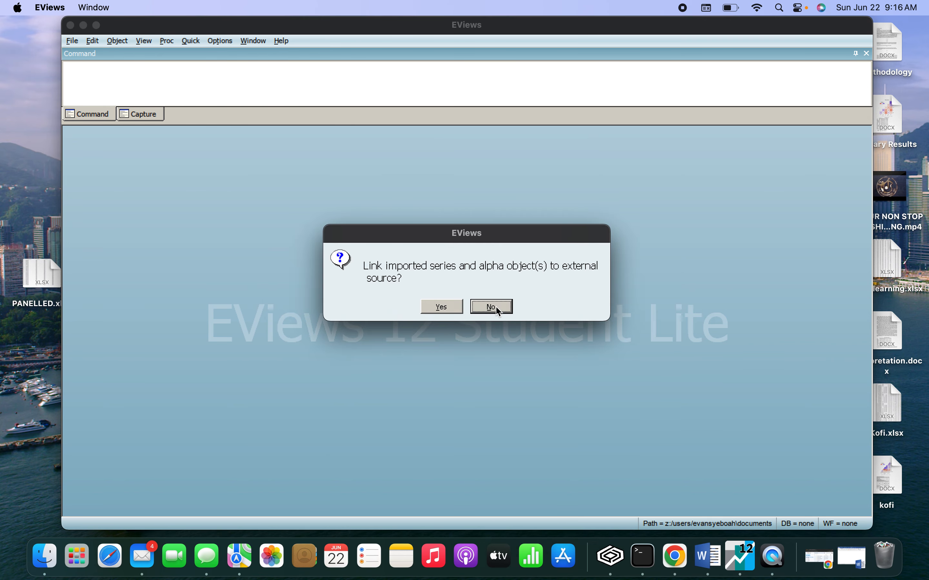
left_click(495, 306)
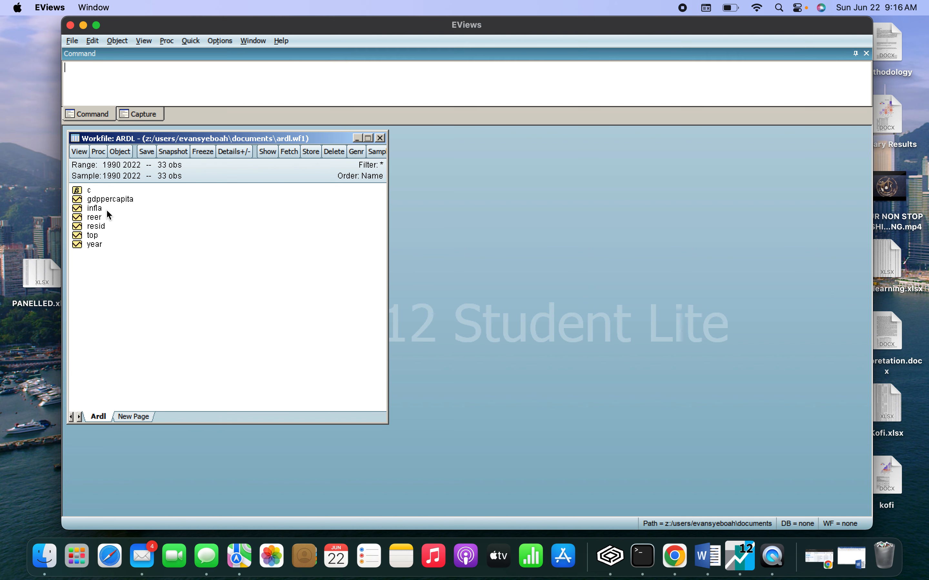
Step: Open the gdppercapita, infla, reer and top series together as a group to view their data
left_click(111, 202)
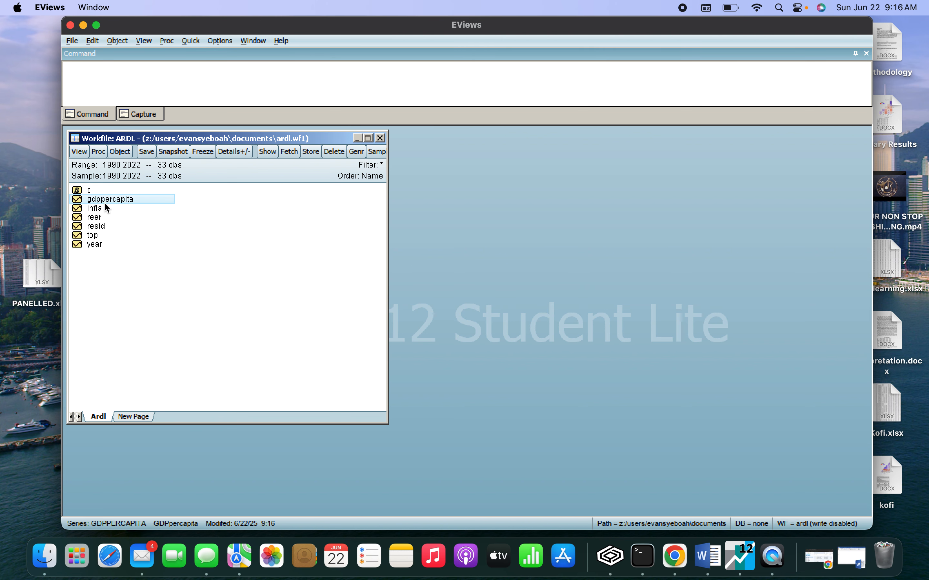
left_click_drag(105, 202, 95, 220)
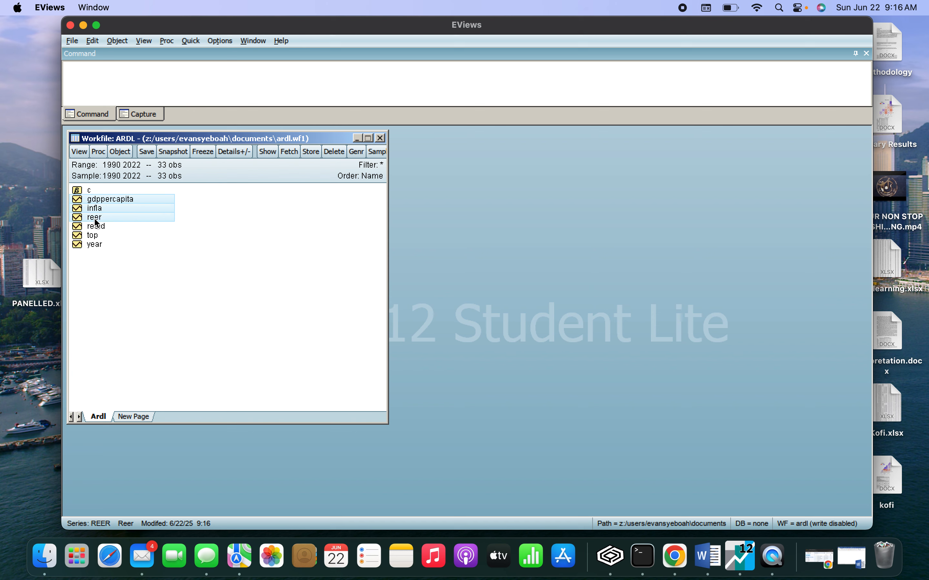
left_click(98, 236, "super")
right_click(108, 203)
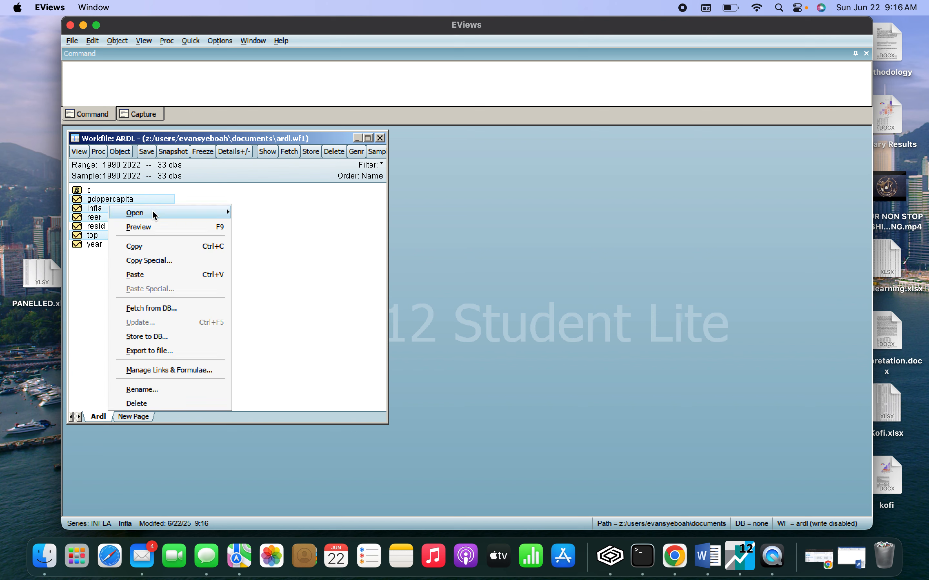
mouse_move(152, 212)
left_click(271, 214)
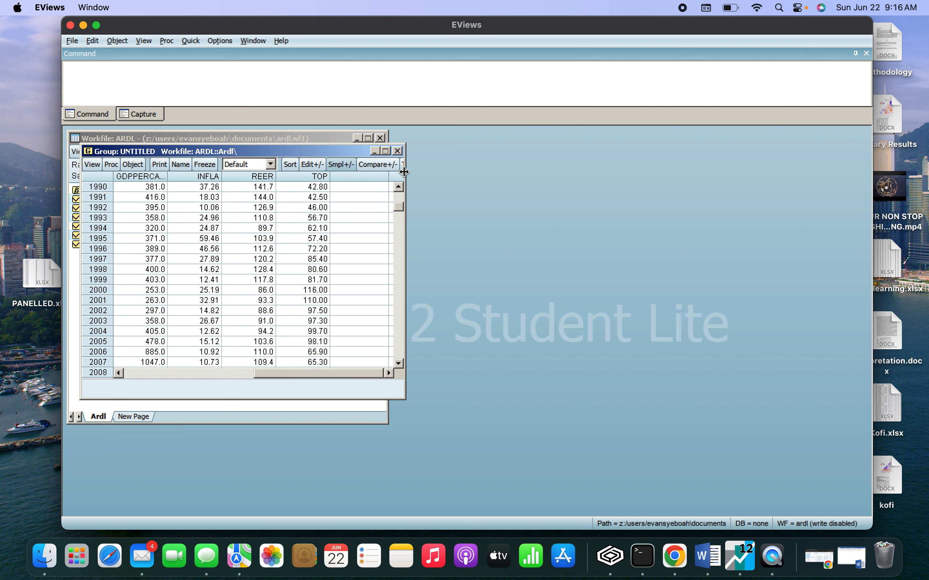
Step: Close and delete the untitled group, and view the gdppercapita series on its own before closing it
left_click(398, 152)
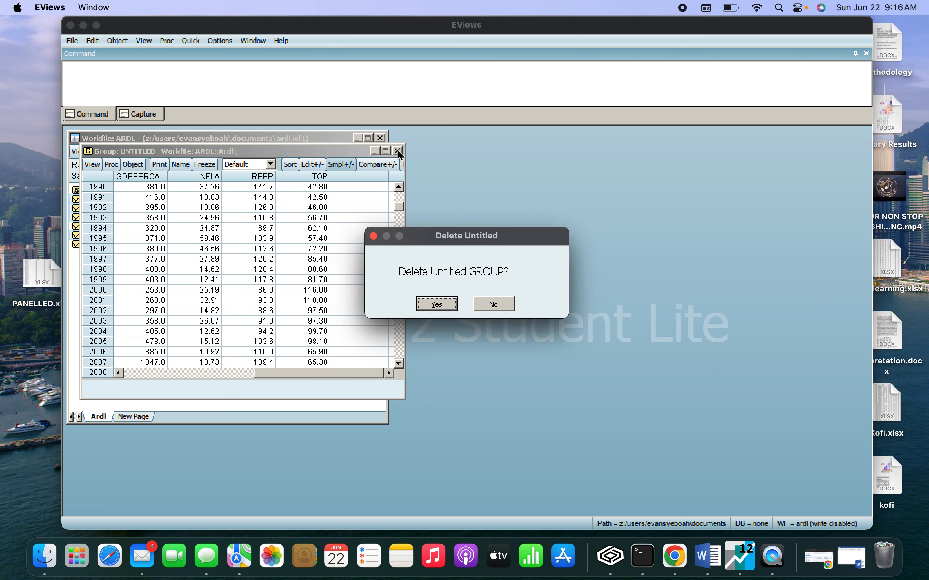
left_click(436, 304)
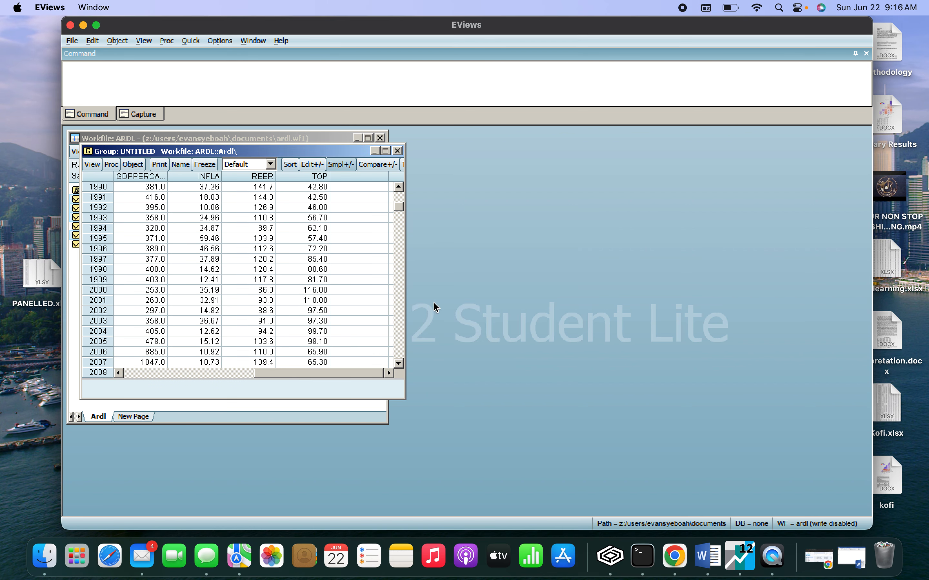
left_click(119, 272)
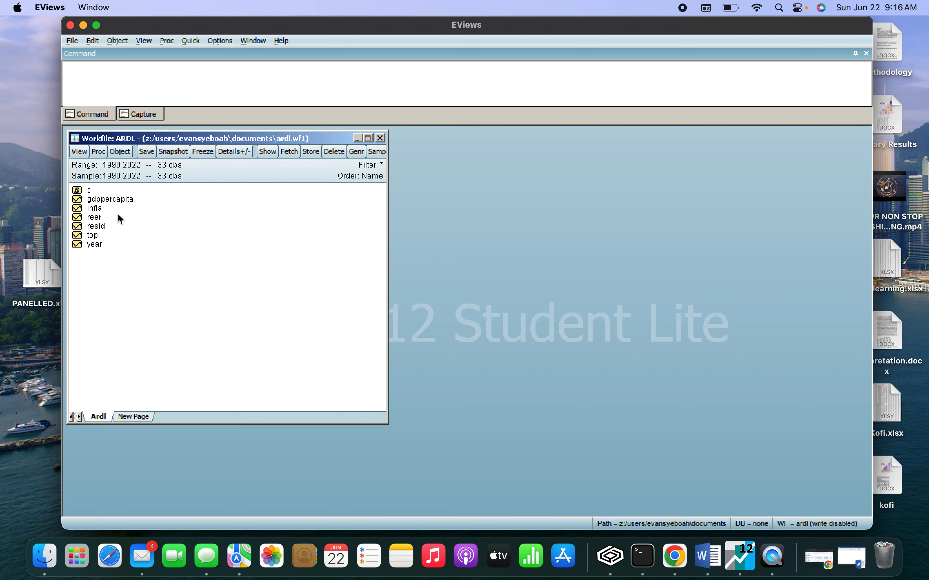
double_click(118, 200)
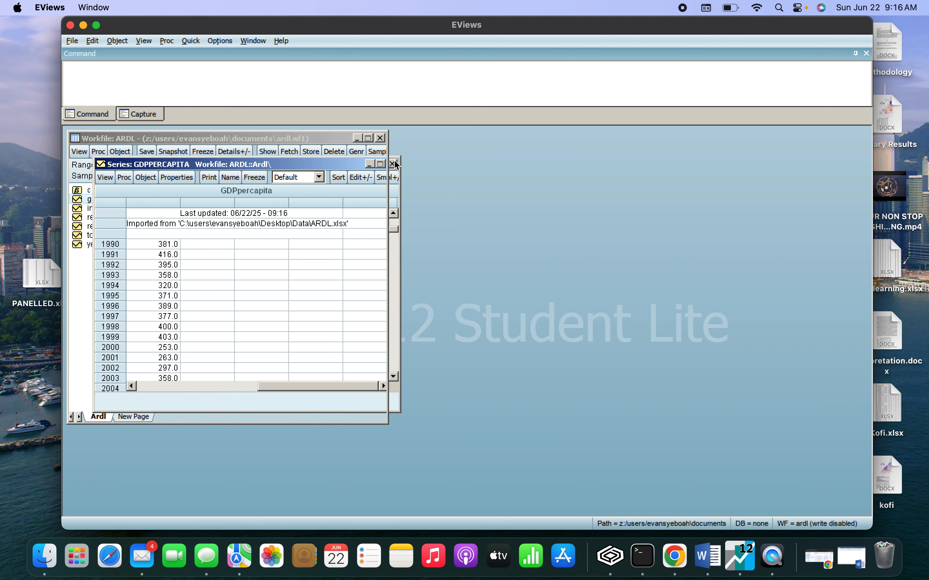
left_click(393, 164)
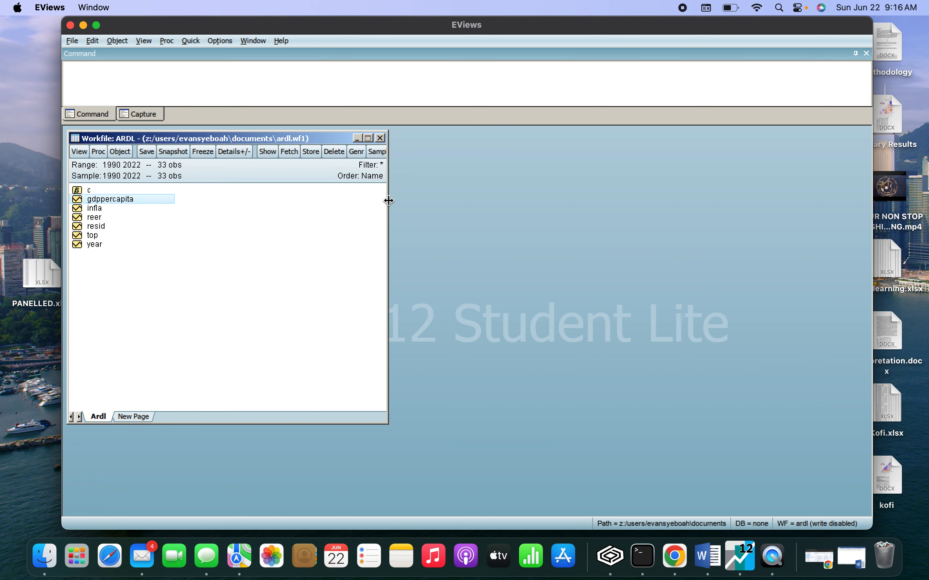
Step: Generate a new series for the 1990 2022 sample with the equation lggdppercapita=log(gdppercapita)
left_click(357, 152)
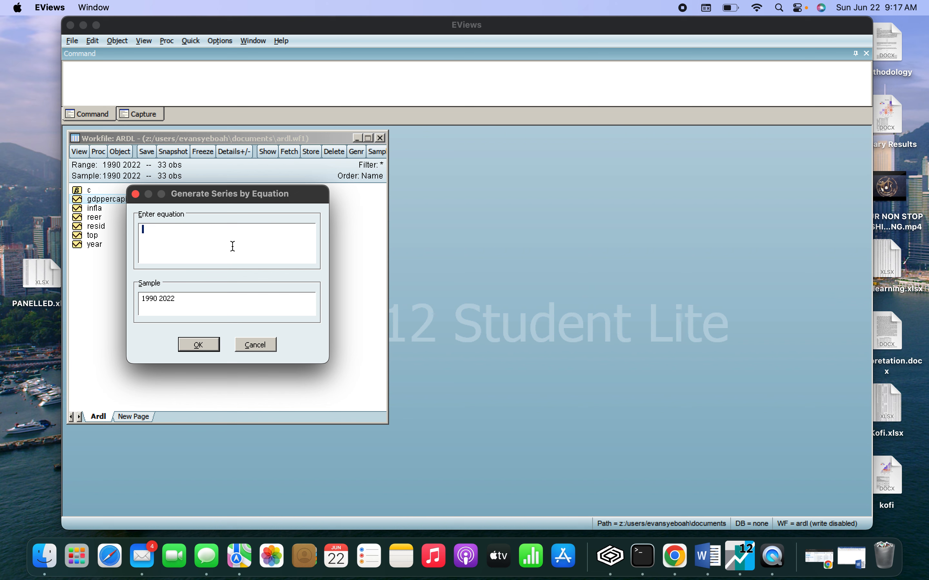
type("g")
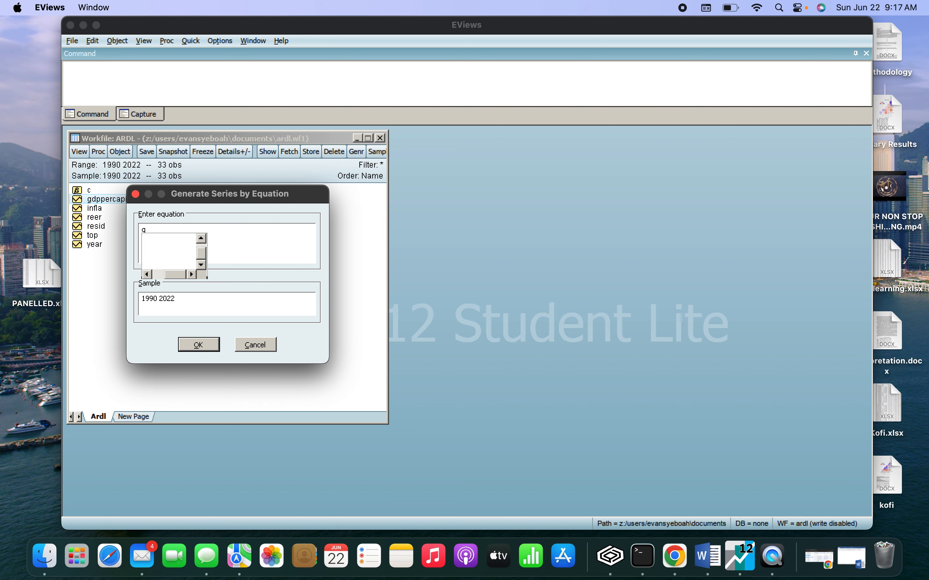
type("p")
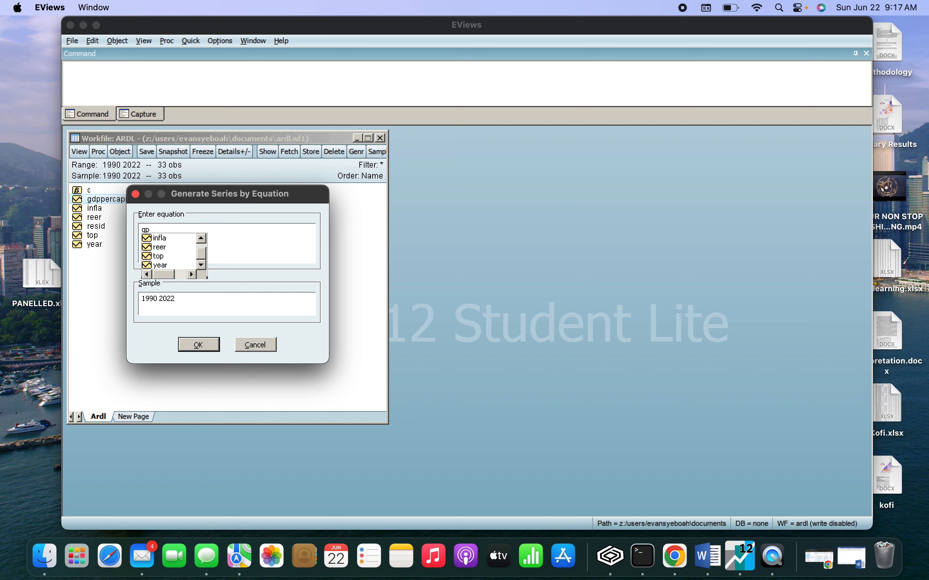
key("BackSpace")
type("dp")
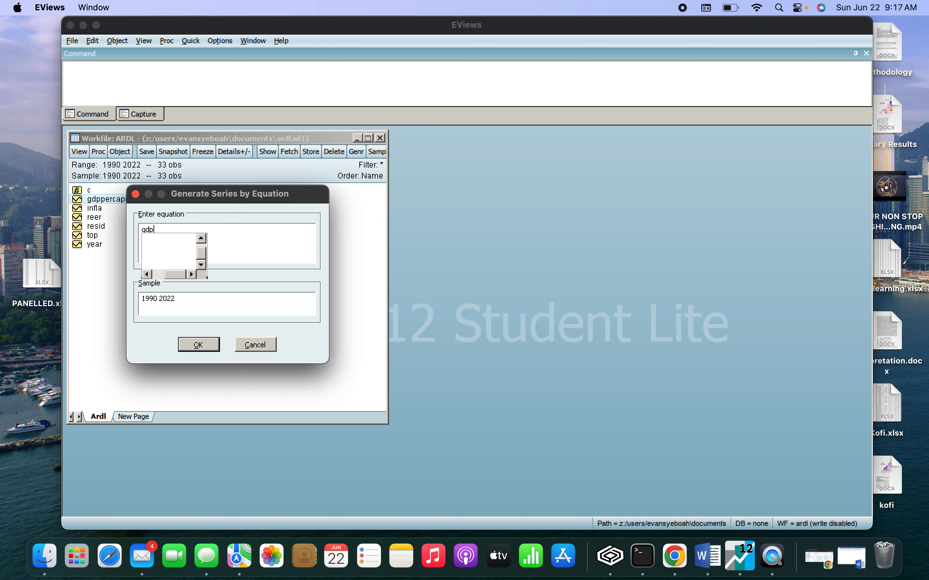
type("p")
scroll(206, 258, "up", 2)
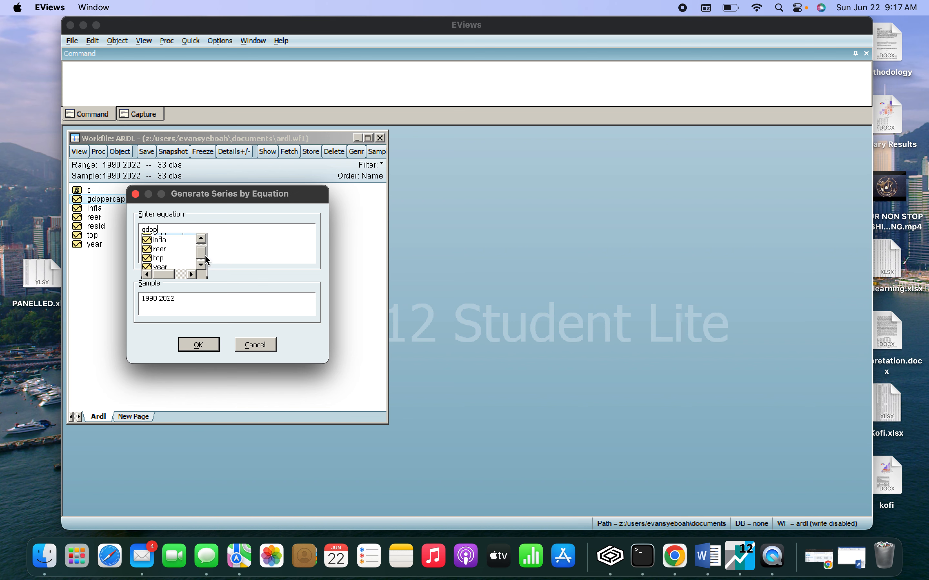
left_click(179, 238)
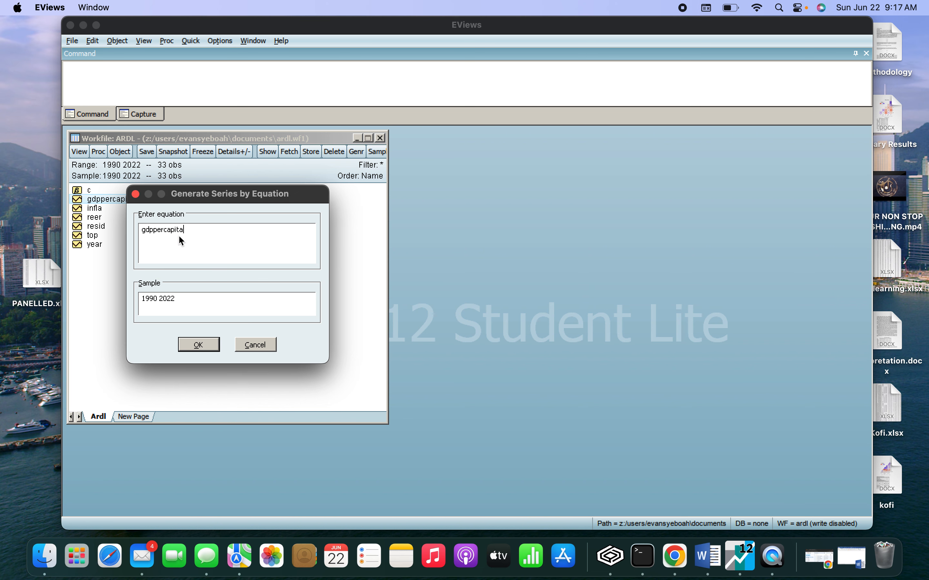
left_click(144, 230)
type("lg")
left_click(194, 233)
type("=log(gd")
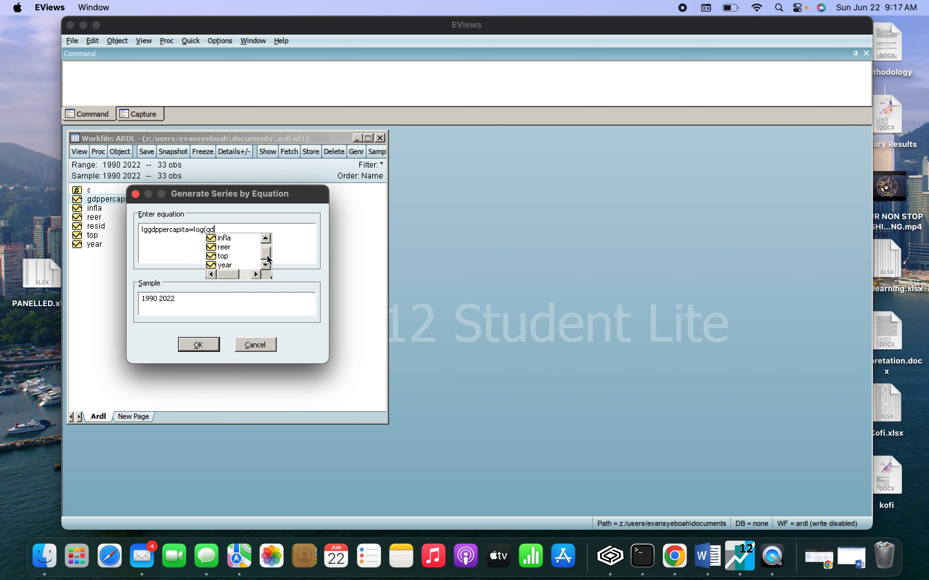
left_click_drag(269, 256, 265, 243)
double_click(250, 236)
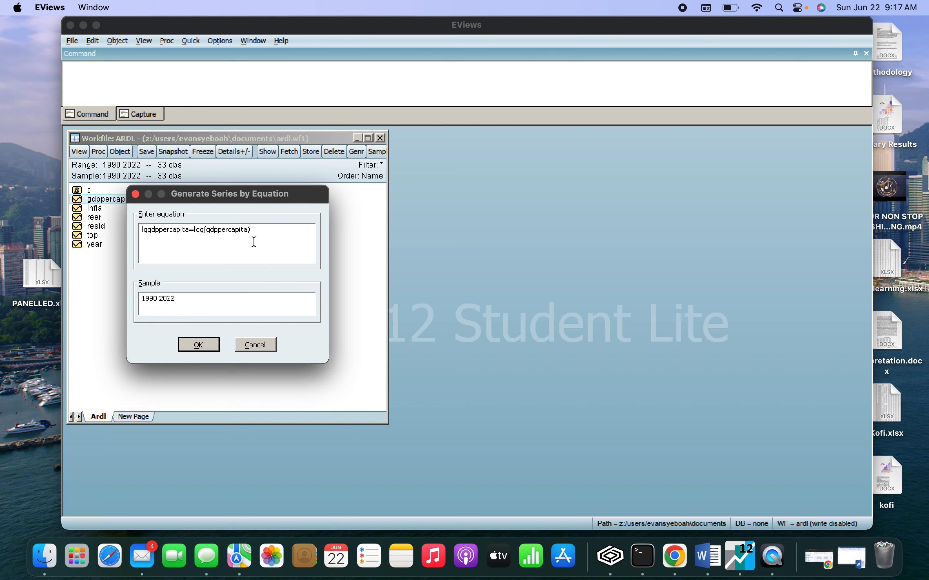
left_click(202, 347)
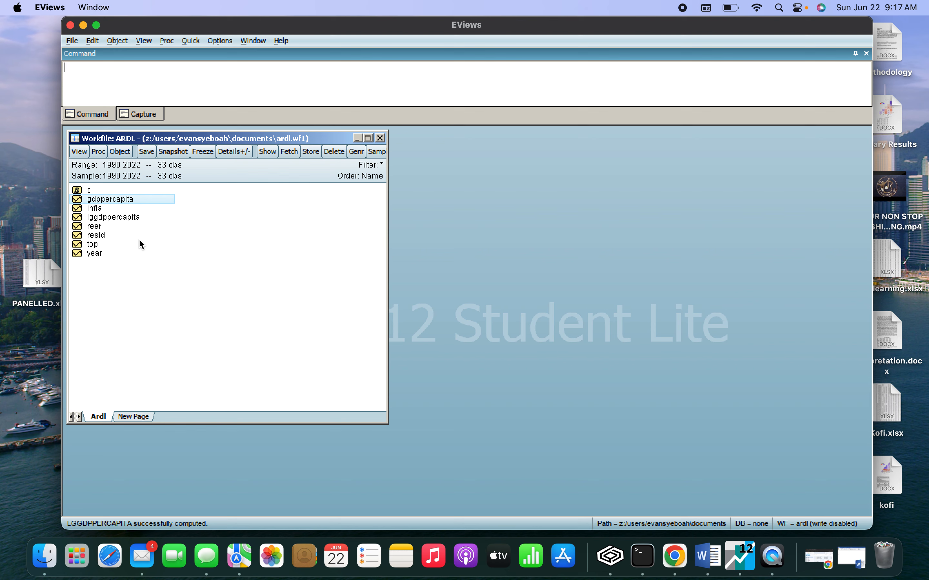
Step: View the data of the lggdppercapita series and close its window
double_click(114, 218)
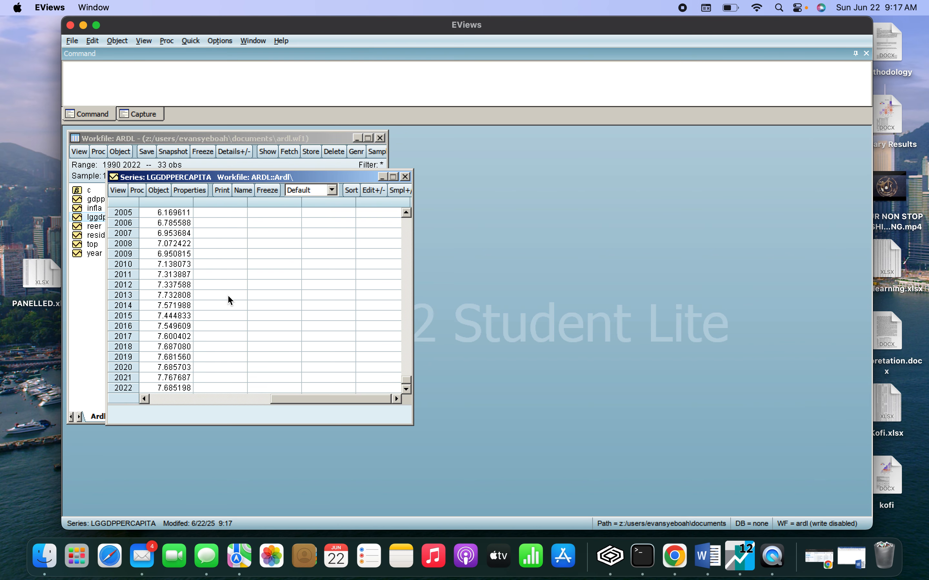
left_click(405, 177)
left_click(160, 245)
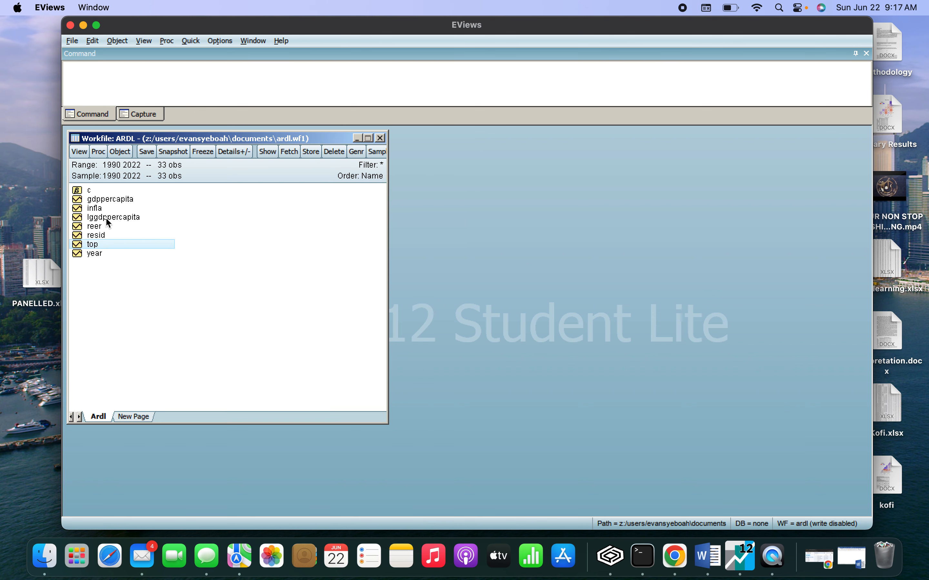
Step: Open the lggdppercapita, infla, reer and top series together as an equation, with lggdppercapita as the dependent variable
left_click(107, 218)
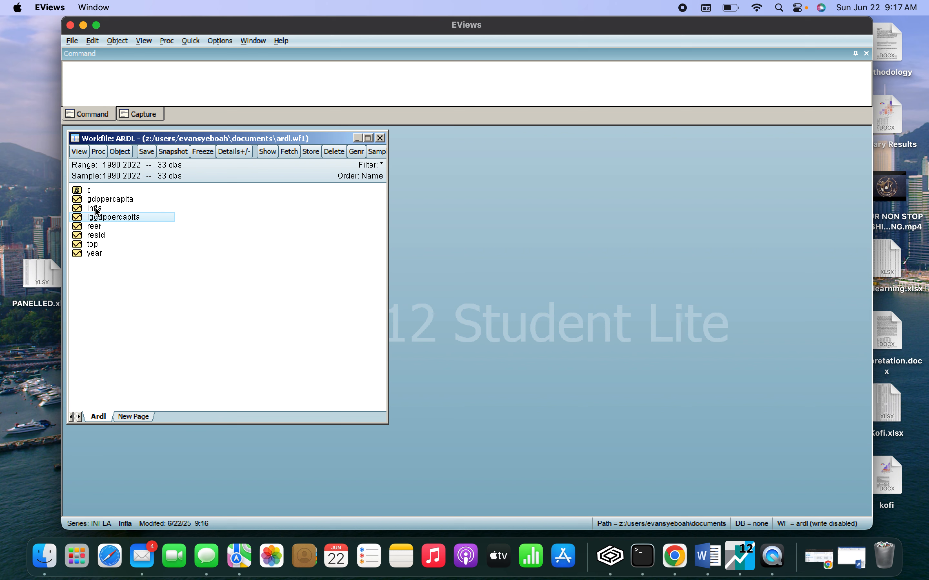
left_click(96, 209, "shift")
left_click(94, 228, "super")
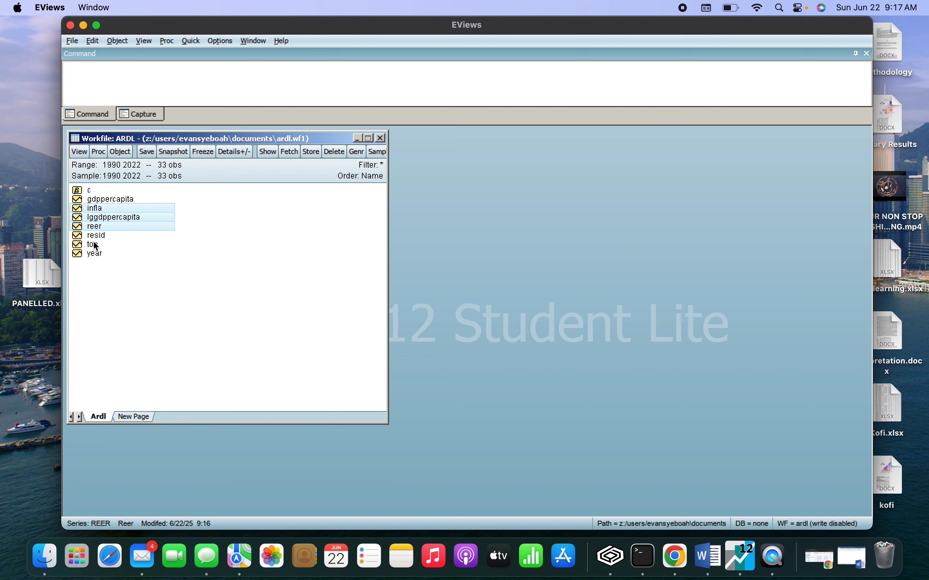
left_click(93, 245, "super")
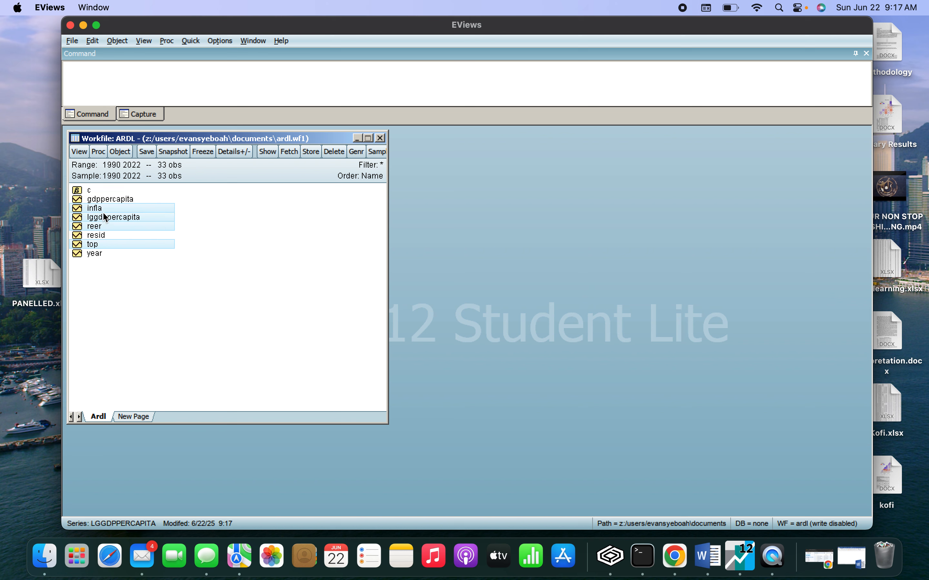
right_click(103, 213)
mouse_move(139, 221)
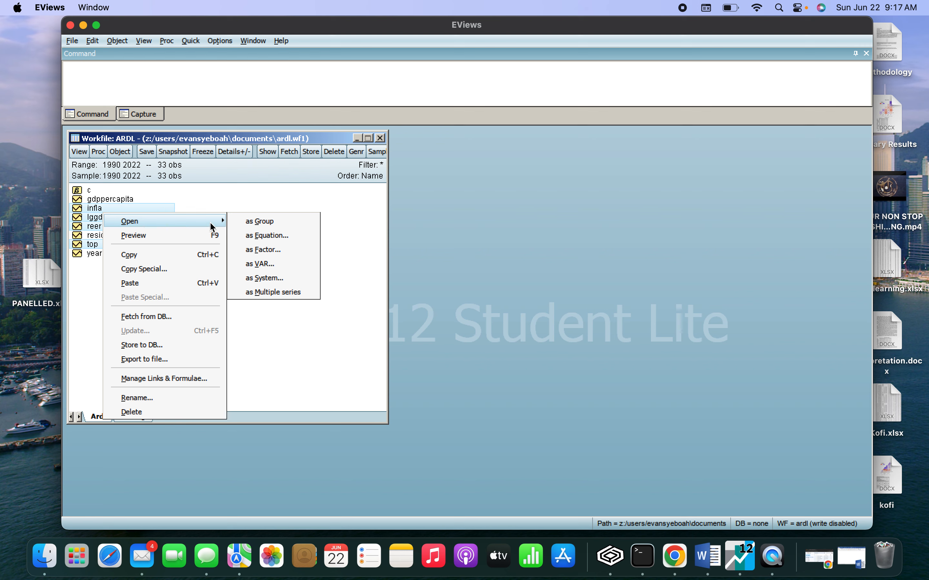
left_click(252, 234)
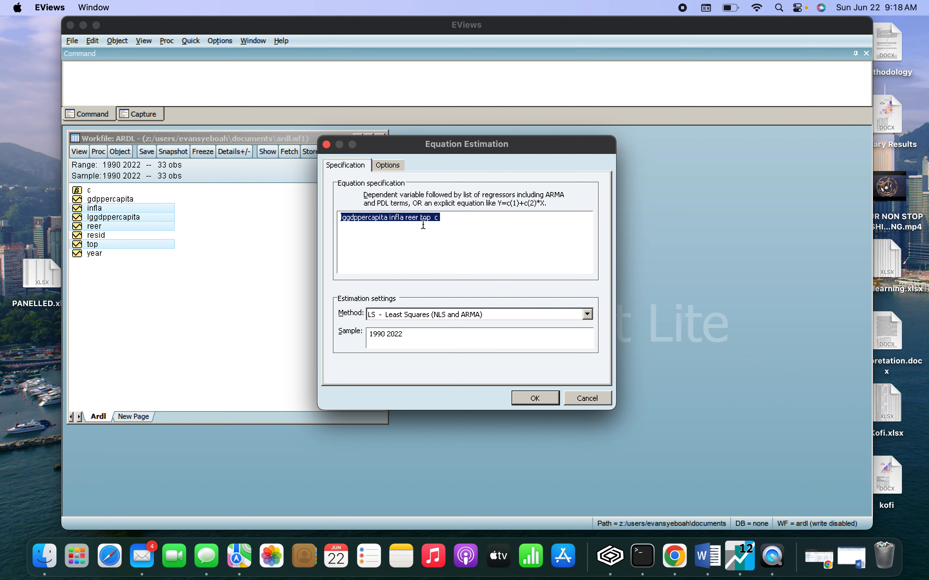
Step: Estimate the equation by least squares over 1990 2022 with Ordinary covariance, and place its output window beside the workfile
left_click(387, 165)
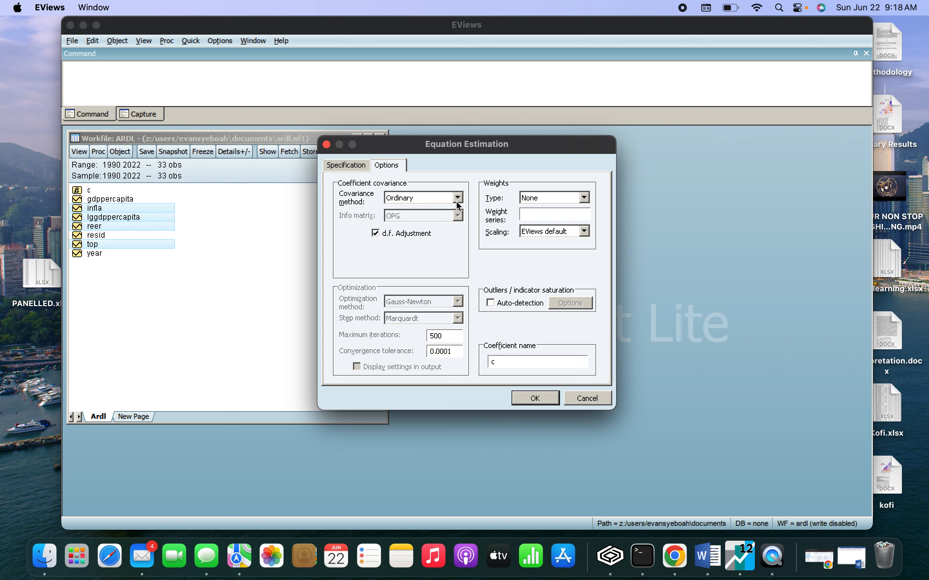
left_click(458, 198)
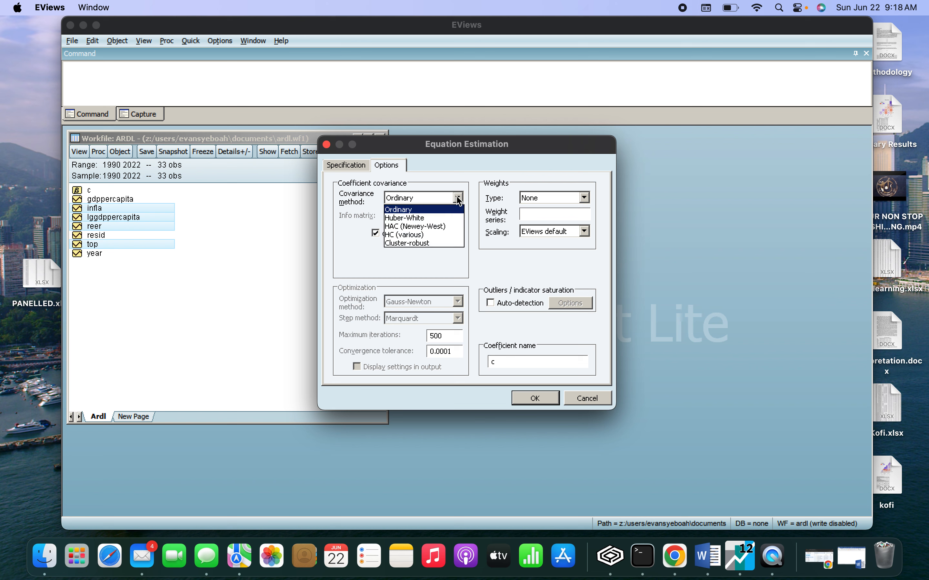
left_click(458, 198)
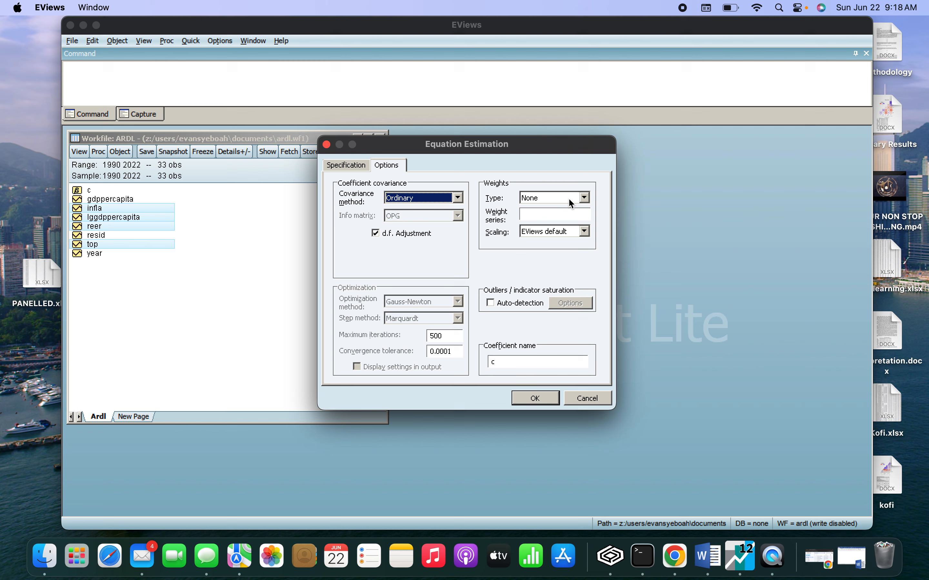
left_click(345, 167)
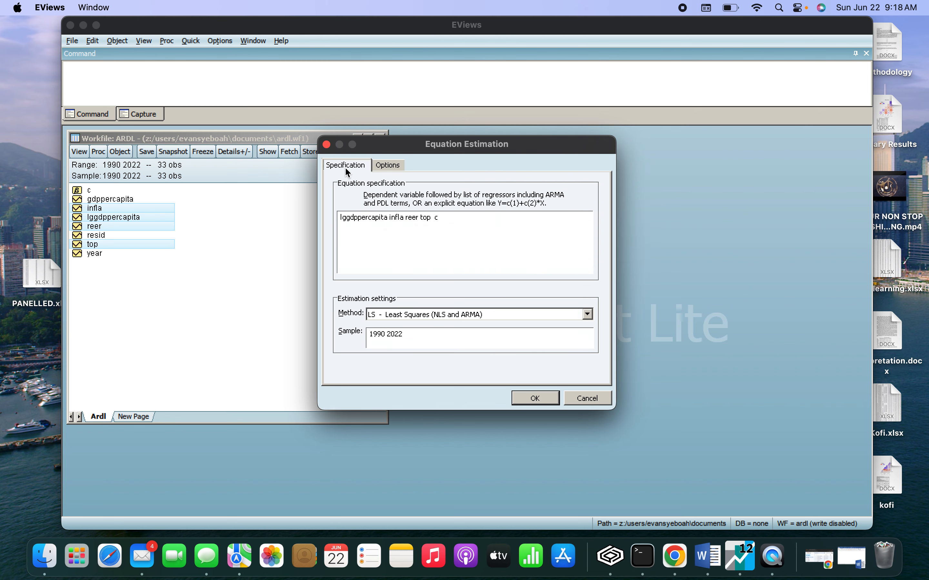
left_click(545, 405)
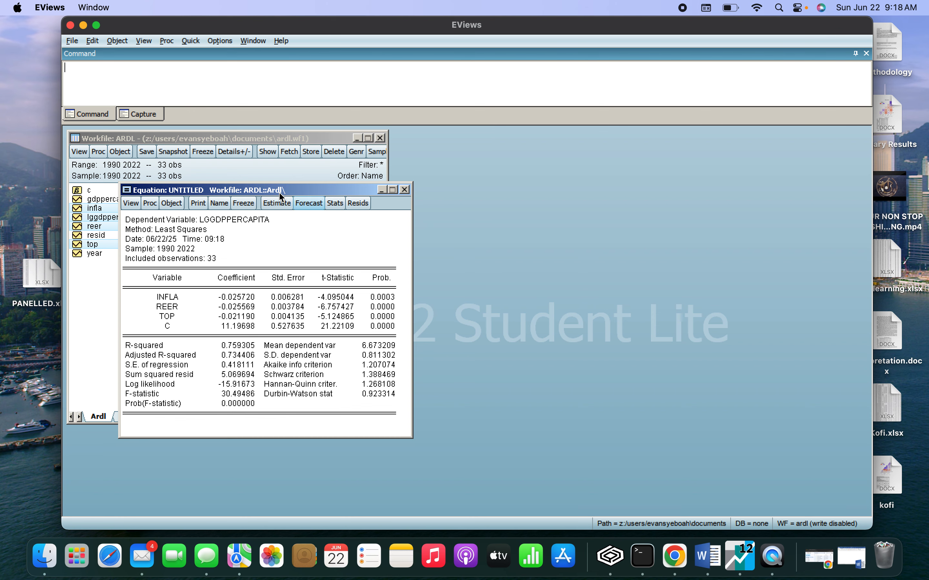
left_click_drag(259, 191, 563, 187)
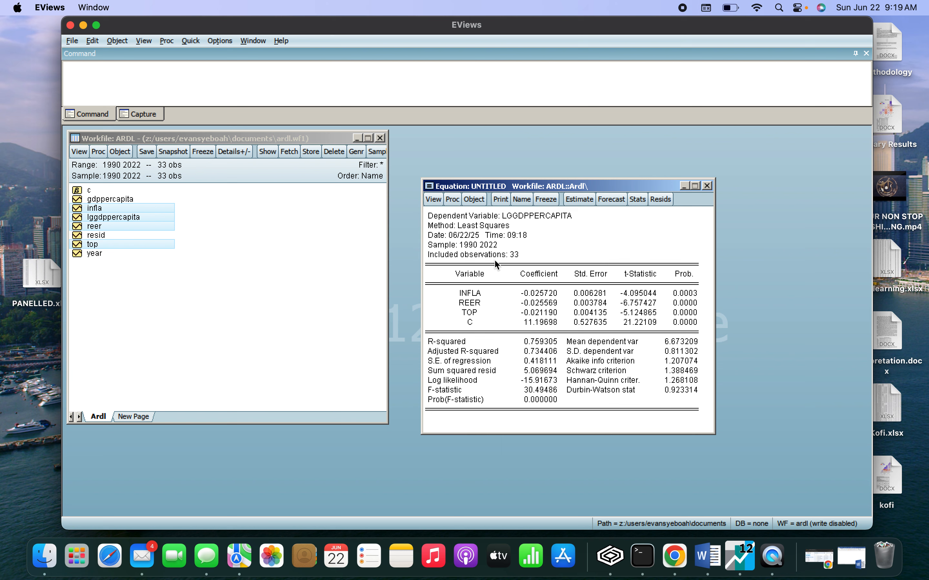
Step: Show the variance inflation factors of the estimated equation to check for multicollinearity
left_click(431, 196)
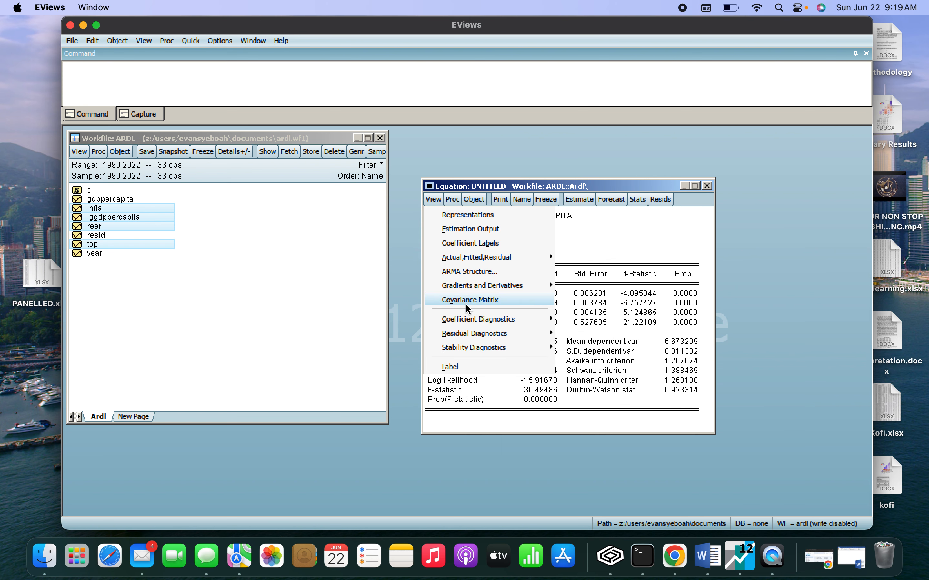
mouse_move(470, 319)
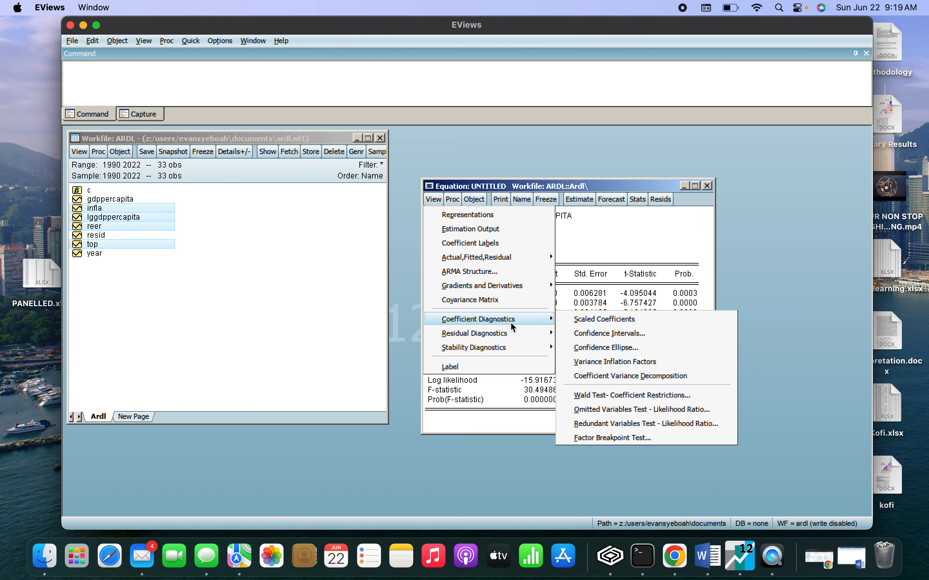
mouse_move(545, 335)
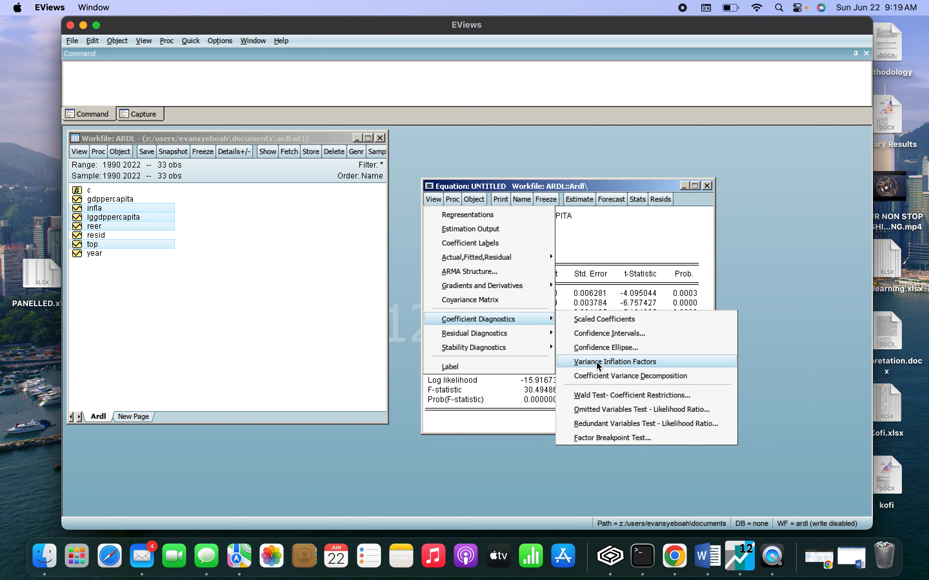
left_click(596, 363)
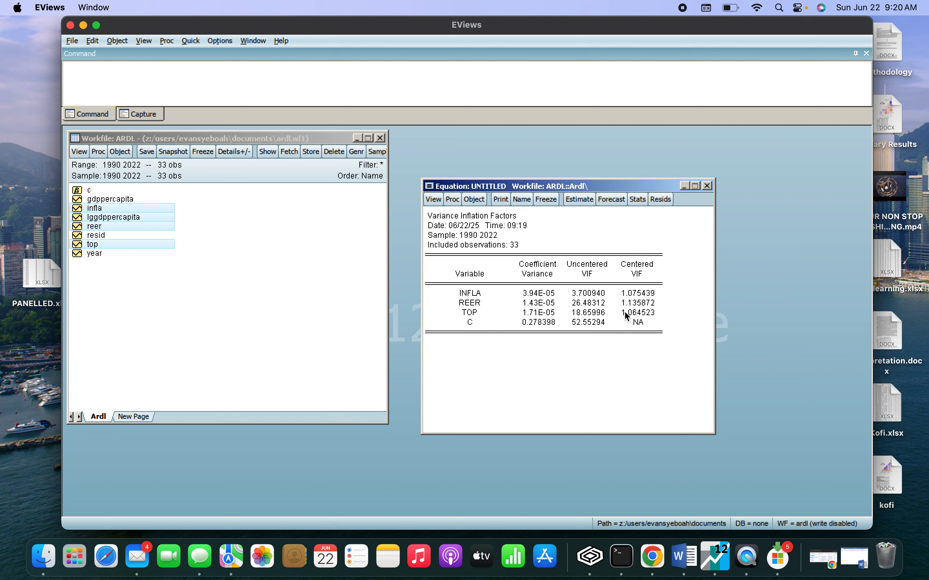
Step: Run the histogram normality test on the equation's residuals
left_click(433, 199)
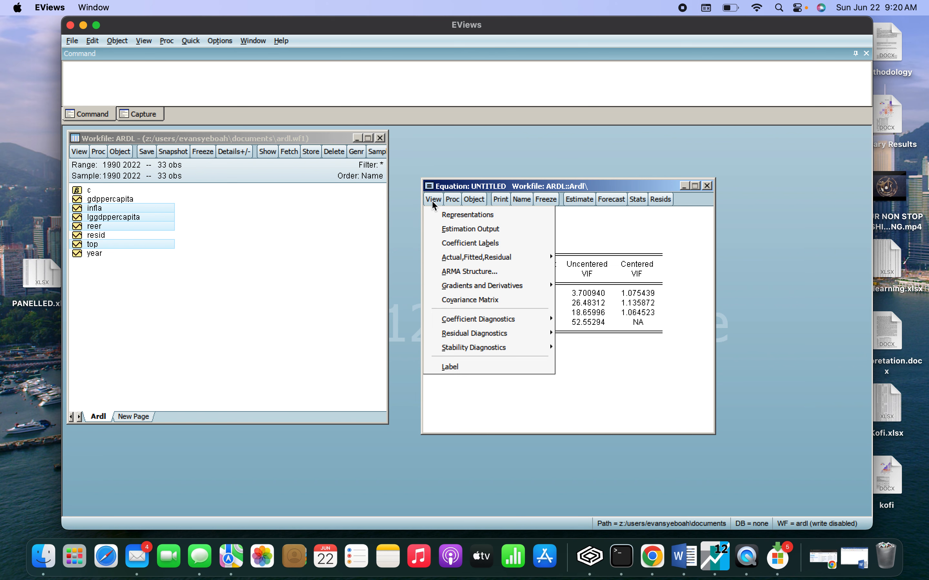
mouse_move(499, 334)
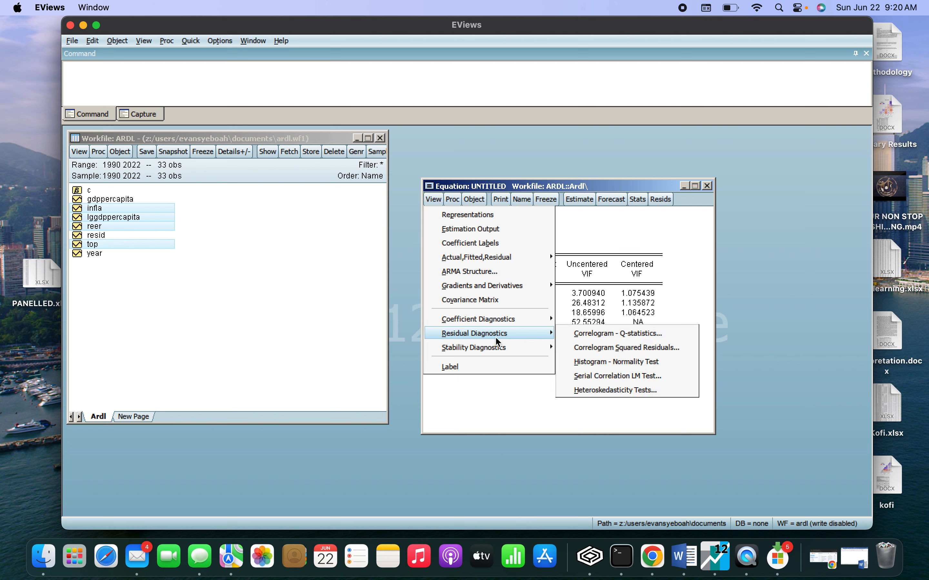
left_click(585, 366)
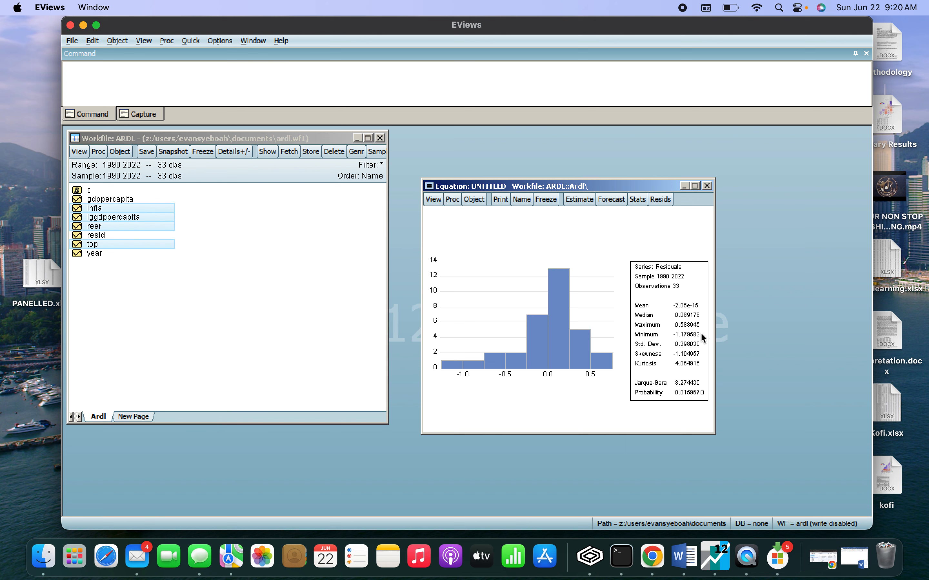
Step: Run the serial correlation LM test on the equation's residuals with 2 lags
left_click(433, 199)
mouse_move(489, 334)
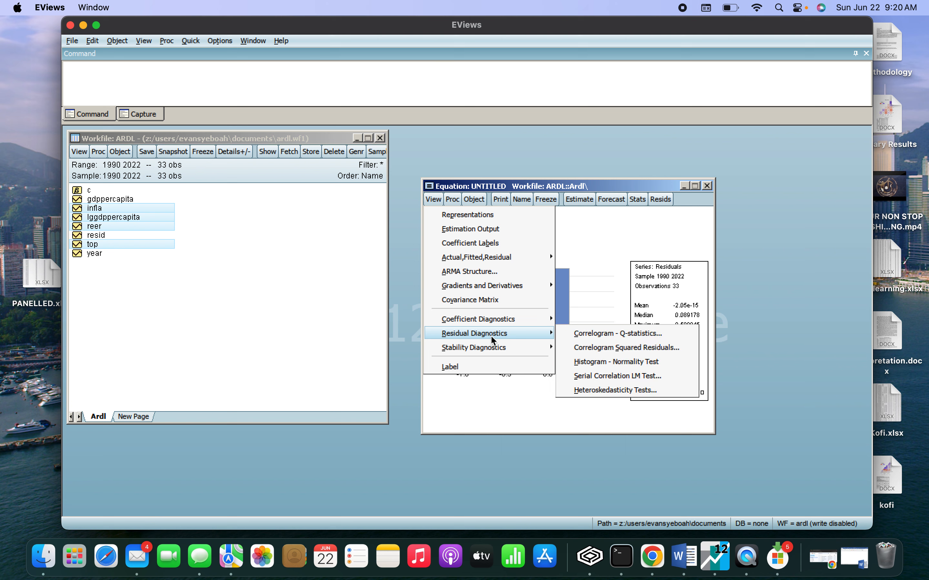
left_click(595, 376)
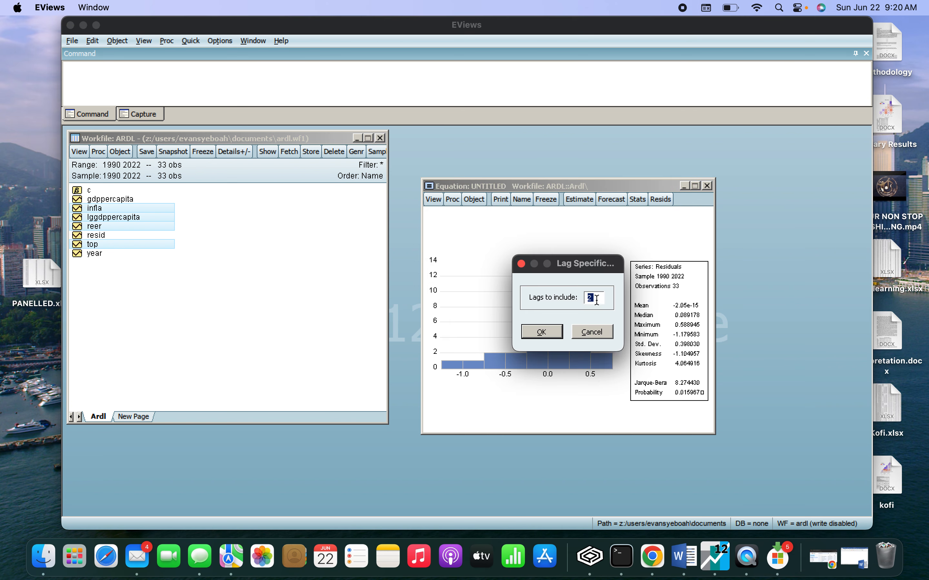
left_click(542, 332)
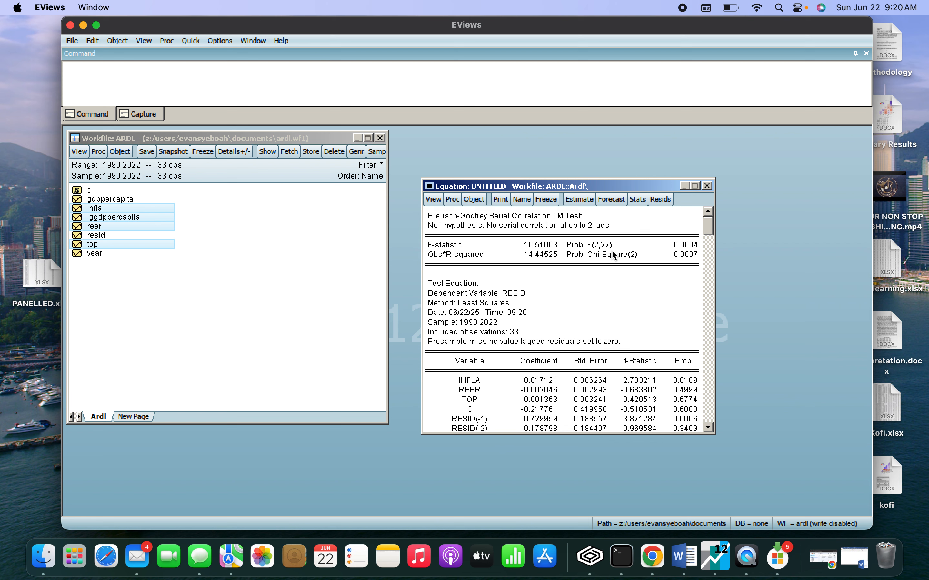
Step: Run the Ramsey RESET stability test on the equation with 1 fitted term
left_click(434, 200)
mouse_move(474, 351)
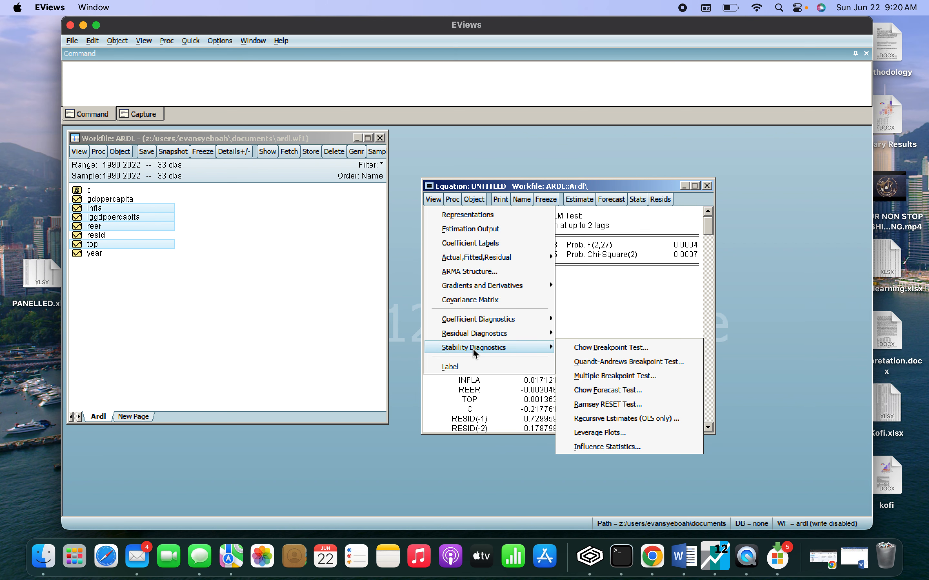
left_click(592, 404)
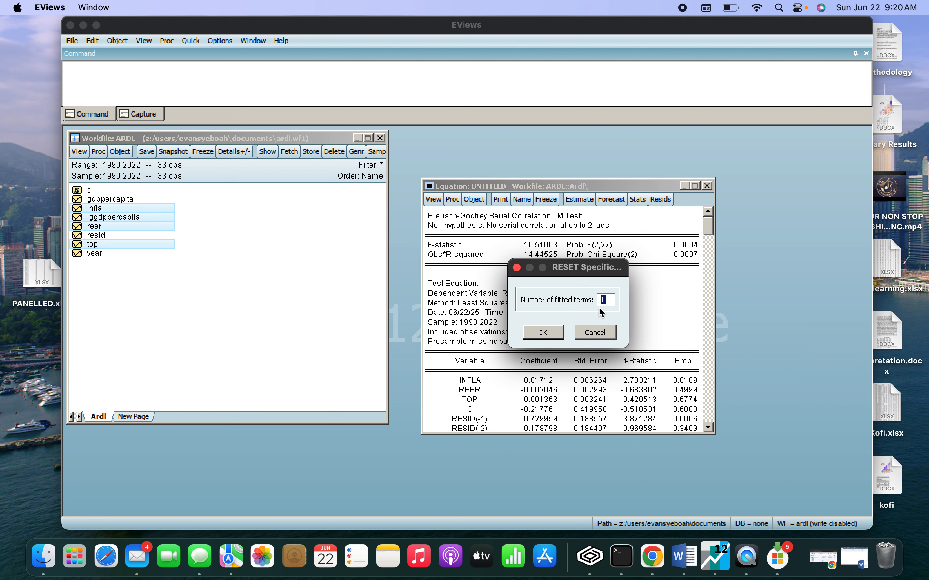
left_click(542, 334)
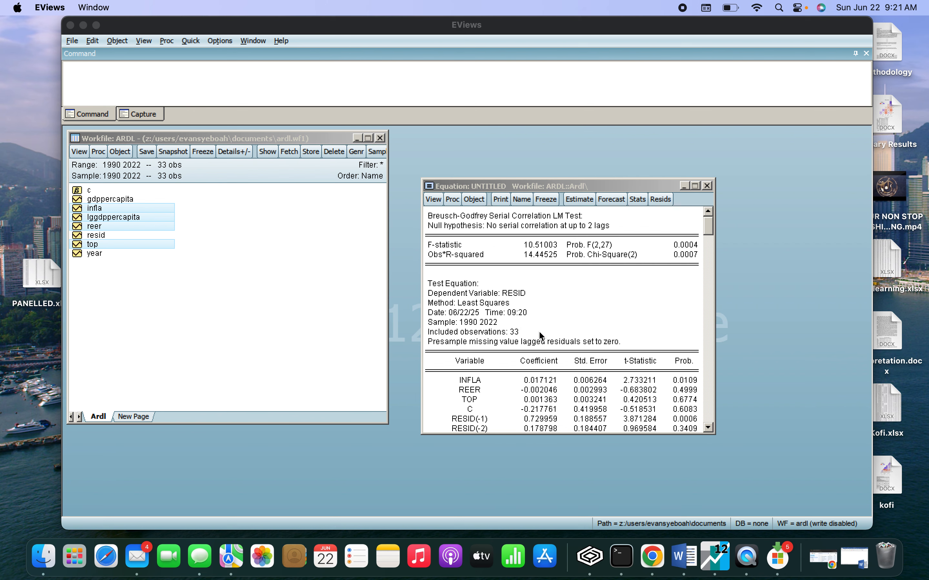